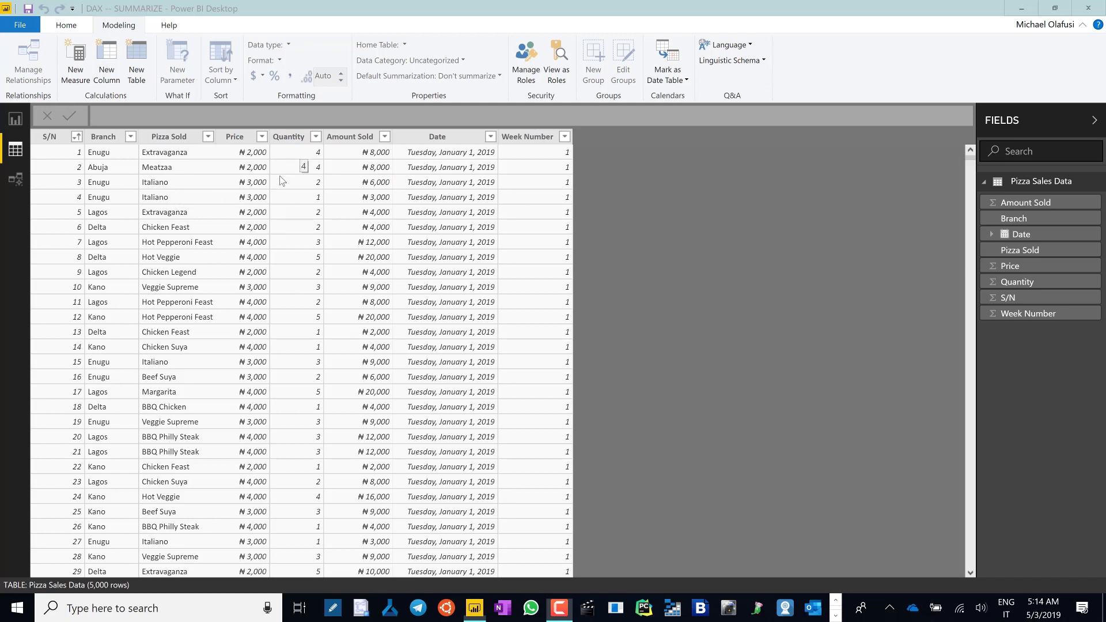
# Step: Create a new calculated table and name it Branch_Product_SalesQuantity in its formula
pyautogui.click(144, 73)
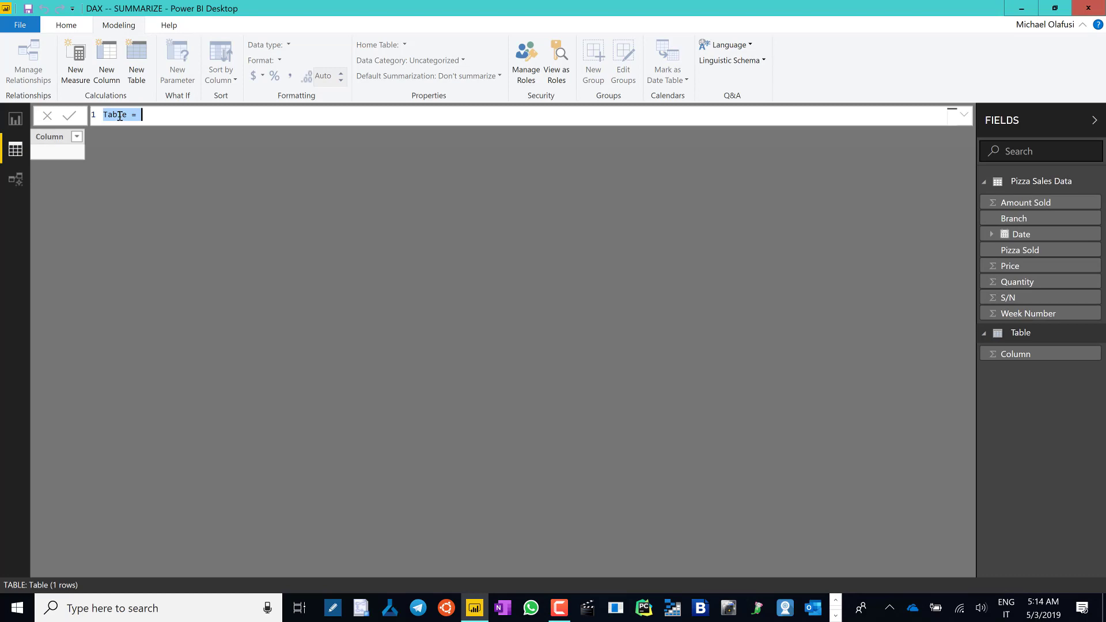
pyautogui.doubleClick(119, 116)
pyautogui.write('Bran')
pyautogui.write('ch_')
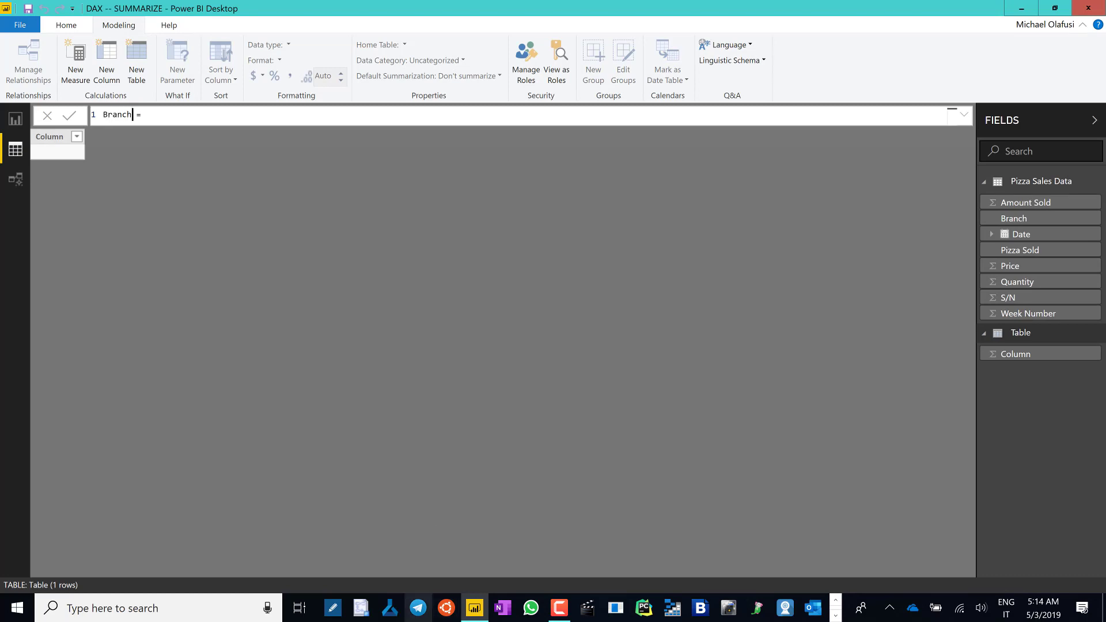
pyautogui.write('Pro')
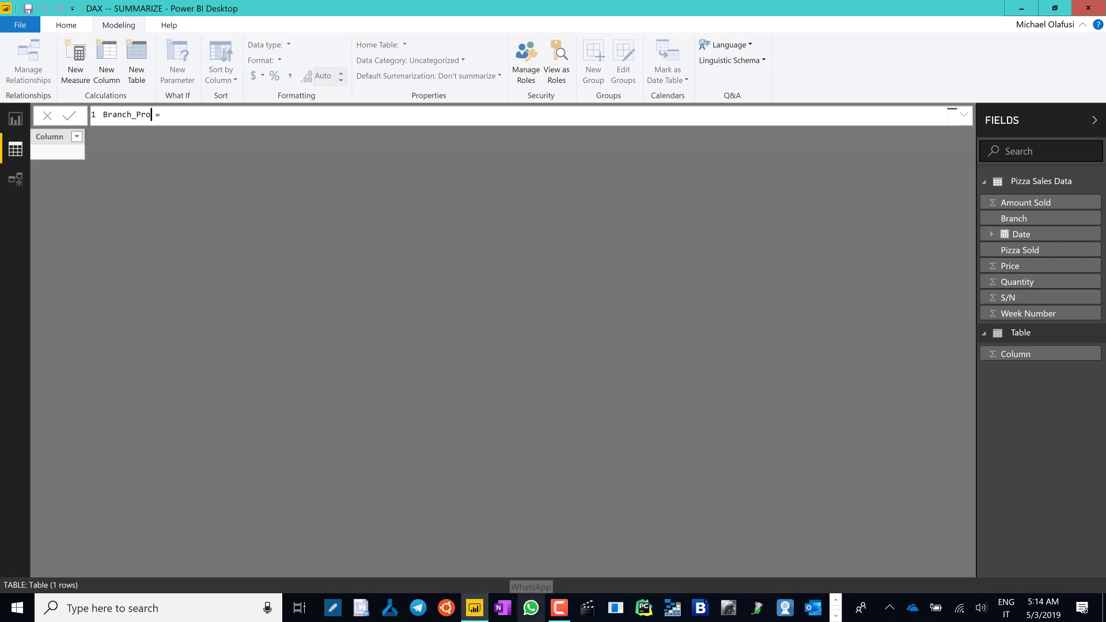
pyautogui.write('duct_S')
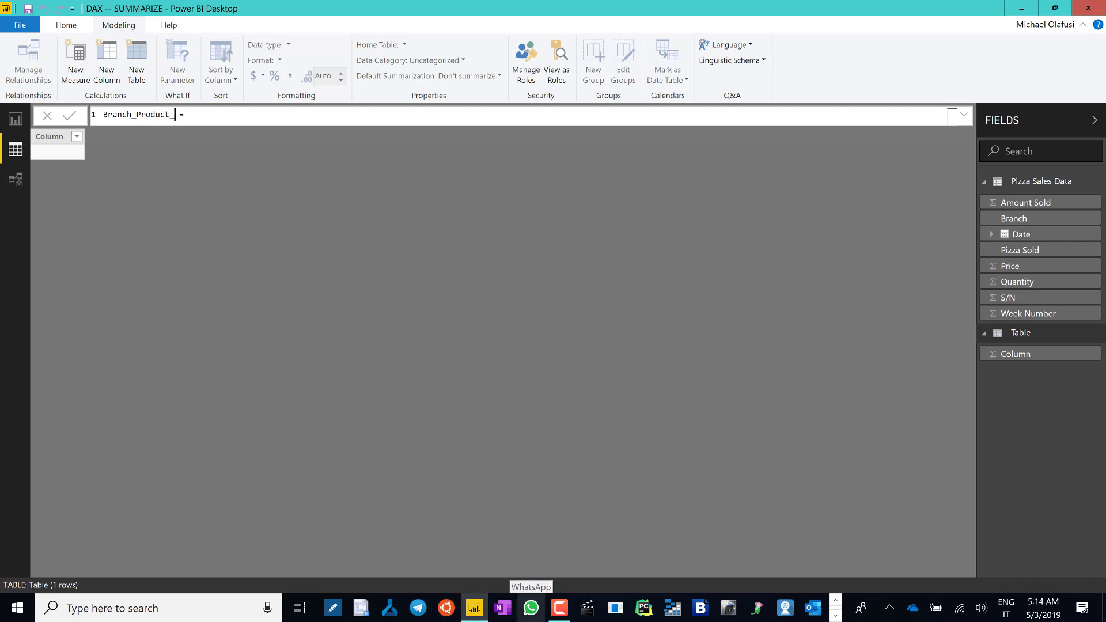
pyautogui.write('alesQuant')
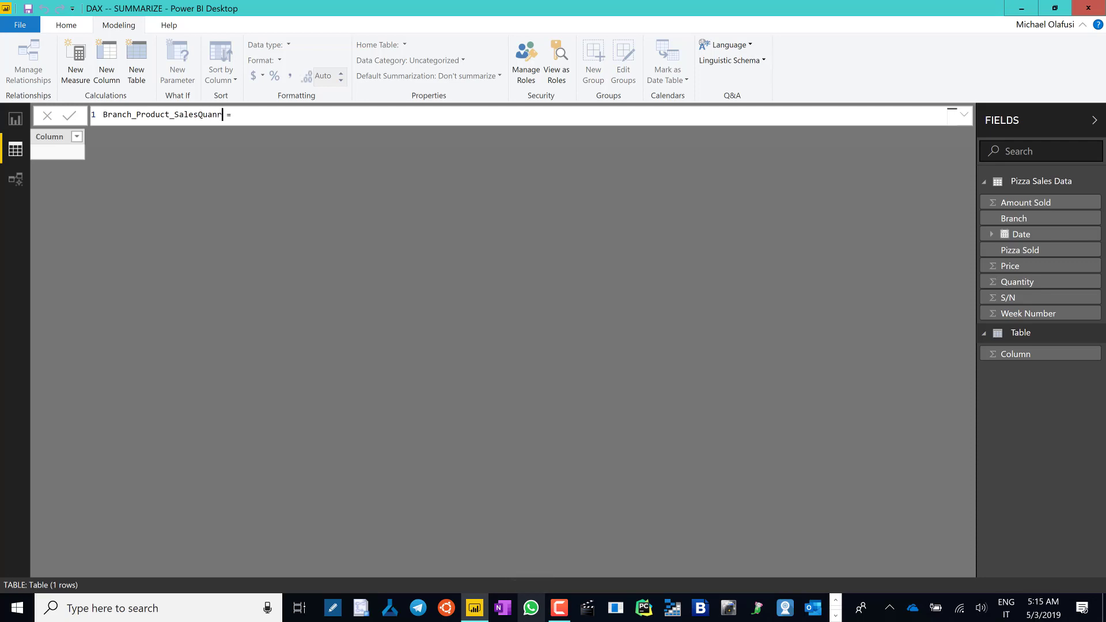
pyautogui.write('ity')
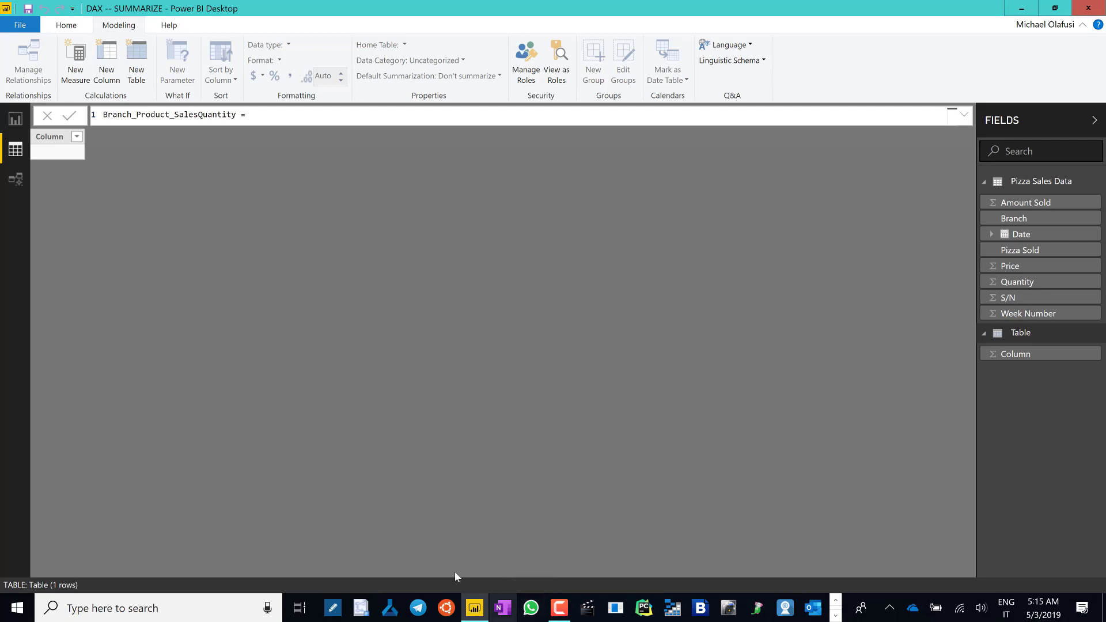
# Step: Begin the table's formula with the SUMMARIZE function, using 'Pizza Sales Data' as the table to summarize
pyautogui.click(290, 120)
pyautogui.write('SUM')
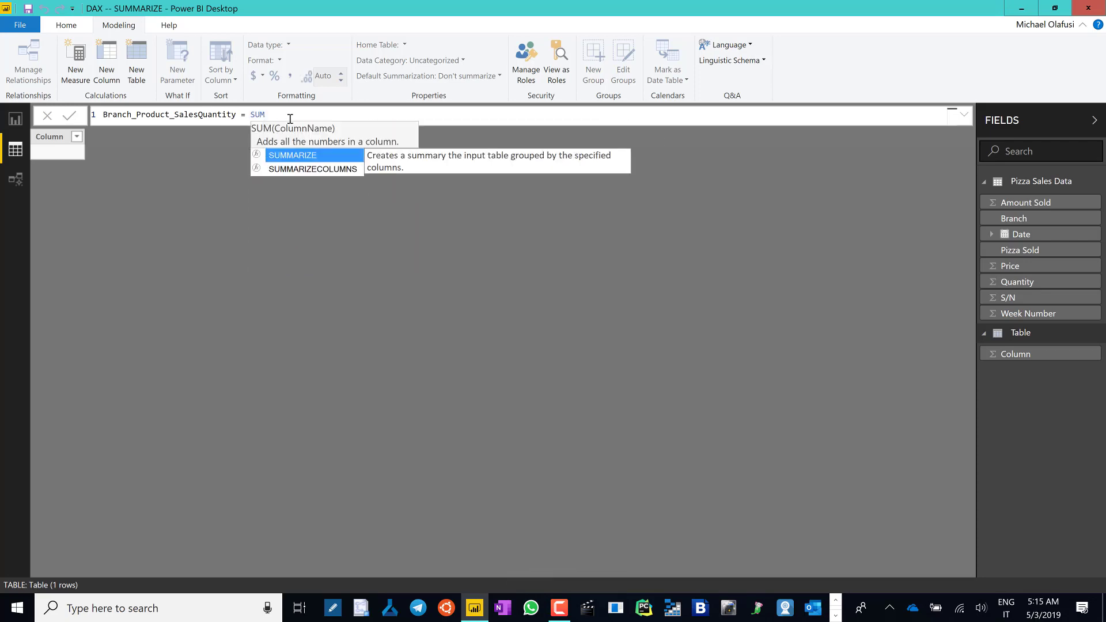
pyautogui.press('Tab')
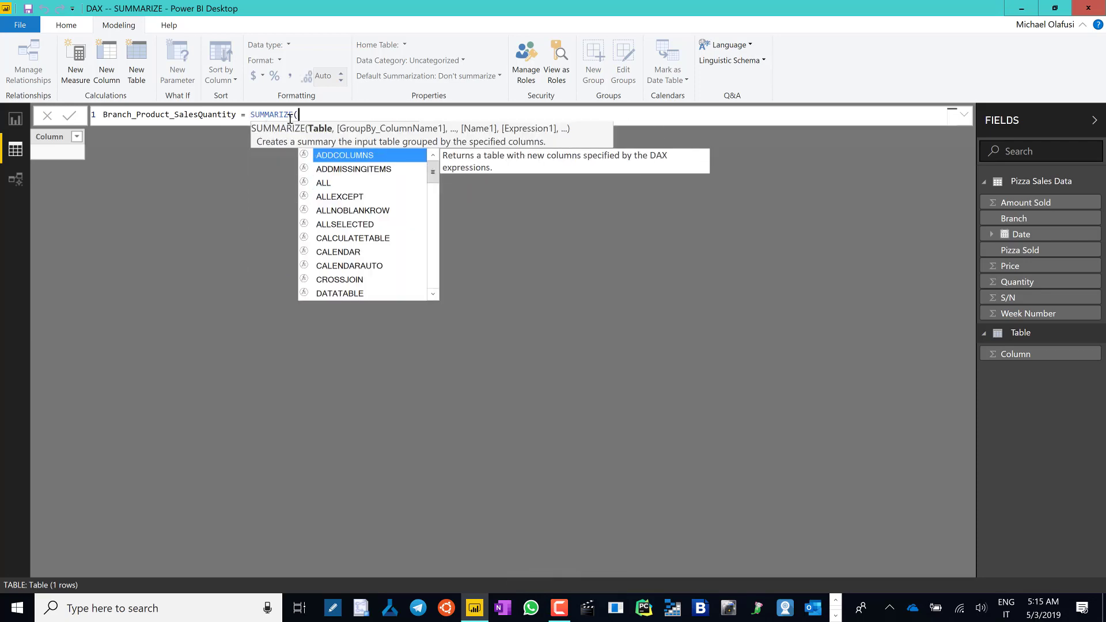
pyautogui.hotkey('shift', 'Return')
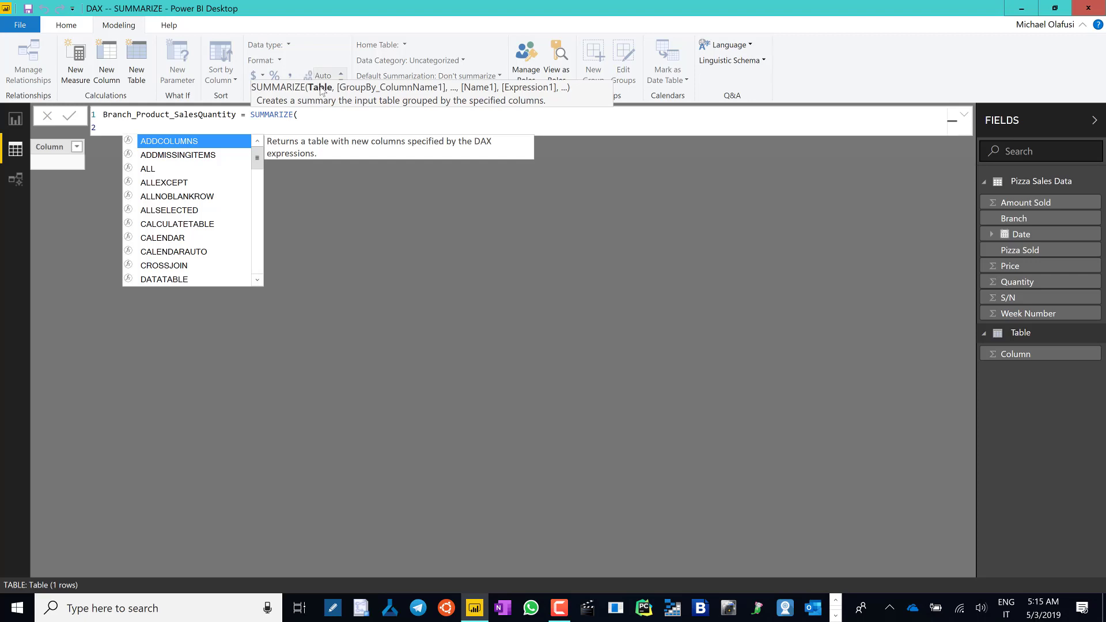
pyautogui.write('pizz')
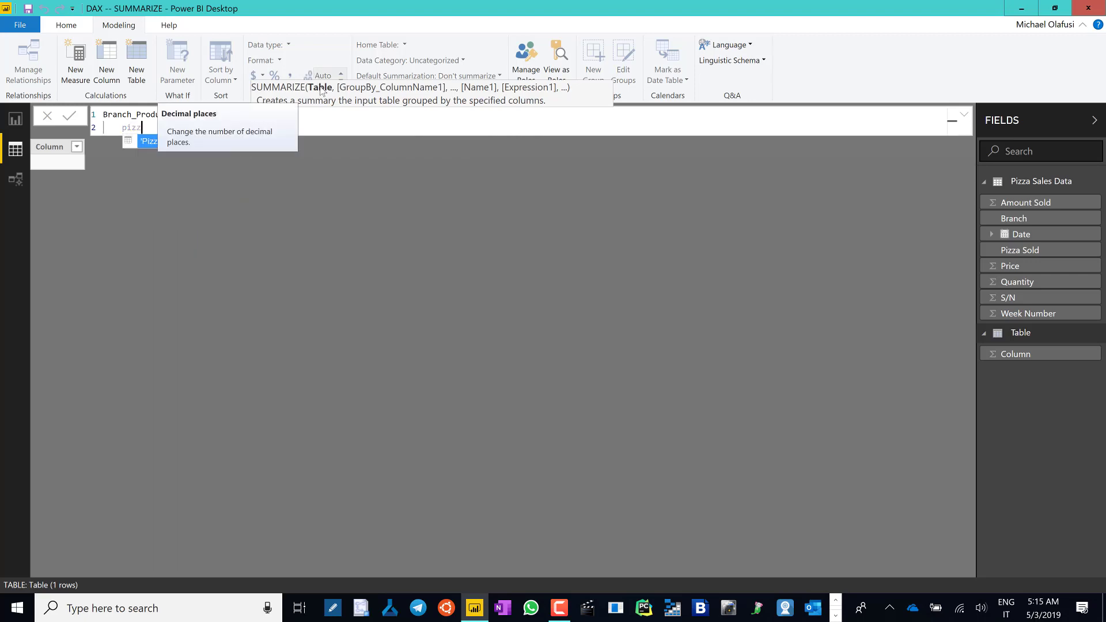
pyautogui.press('Tab')
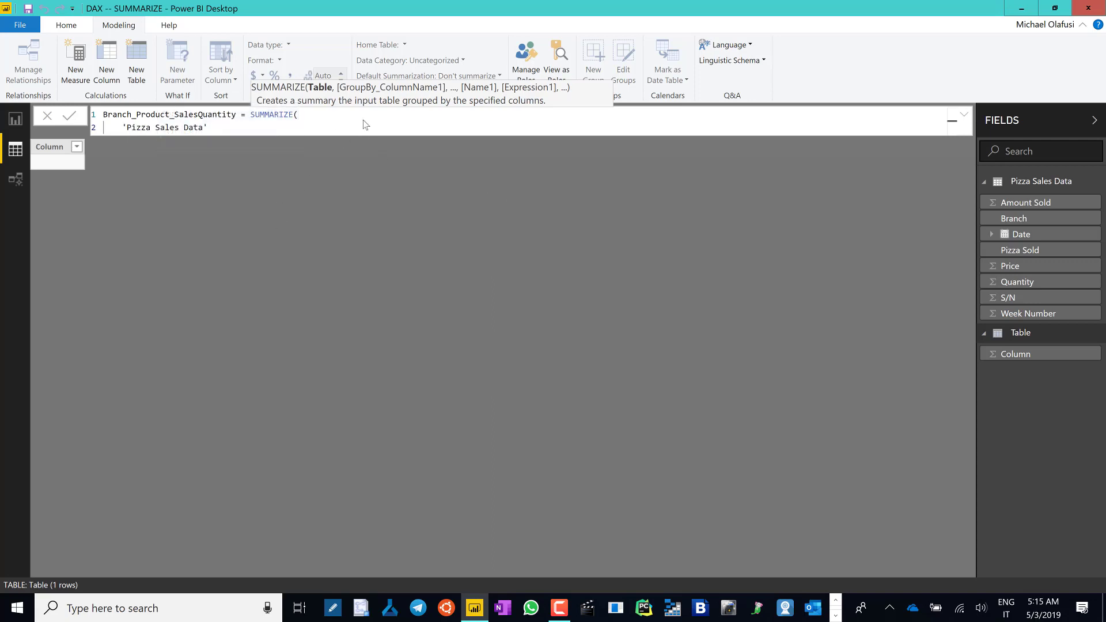
pyautogui.write(',')
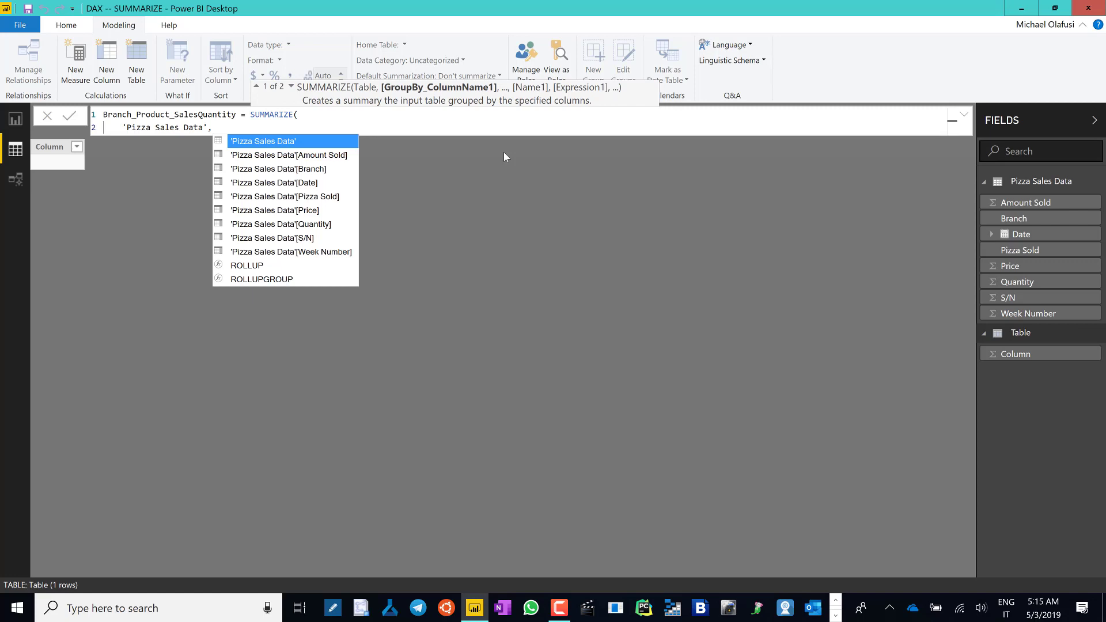
# Step: Add 'Pizza Sales Data'[Branch] on its own line as the first group-by column of SUMMARIZE
pyautogui.hotkey('shift', 'Return')
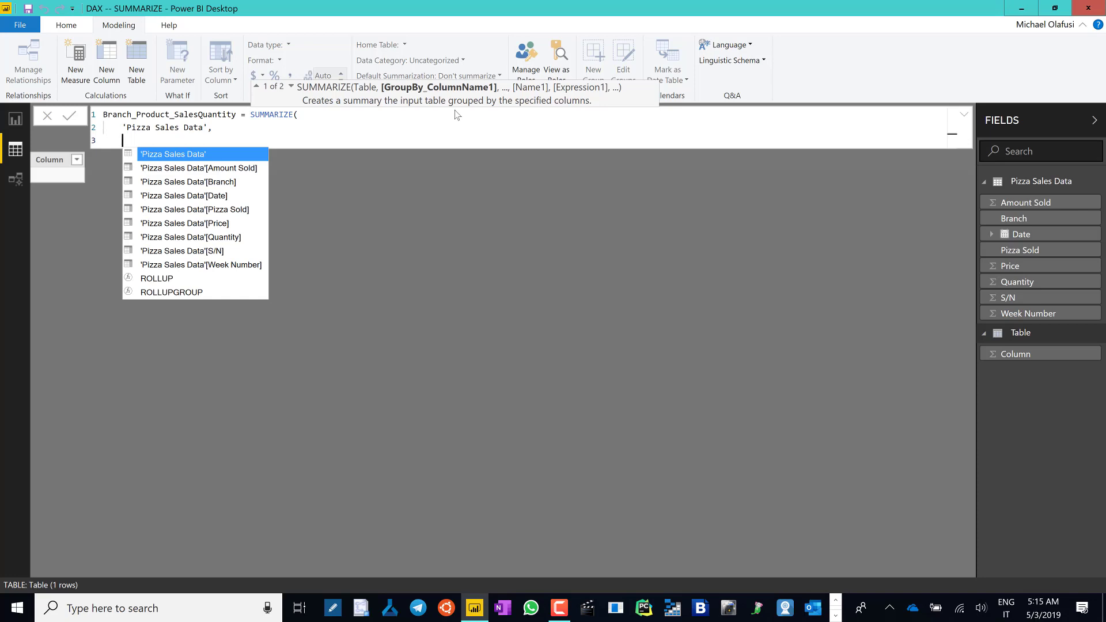
pyautogui.write('br')
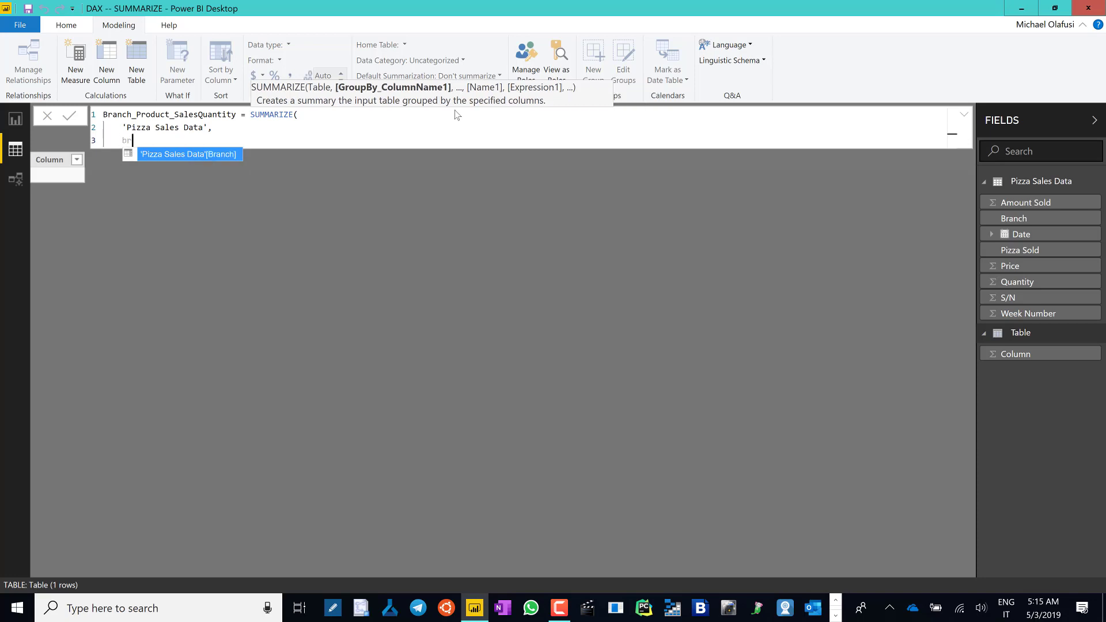
pyautogui.press('Tab')
pyautogui.write(',')
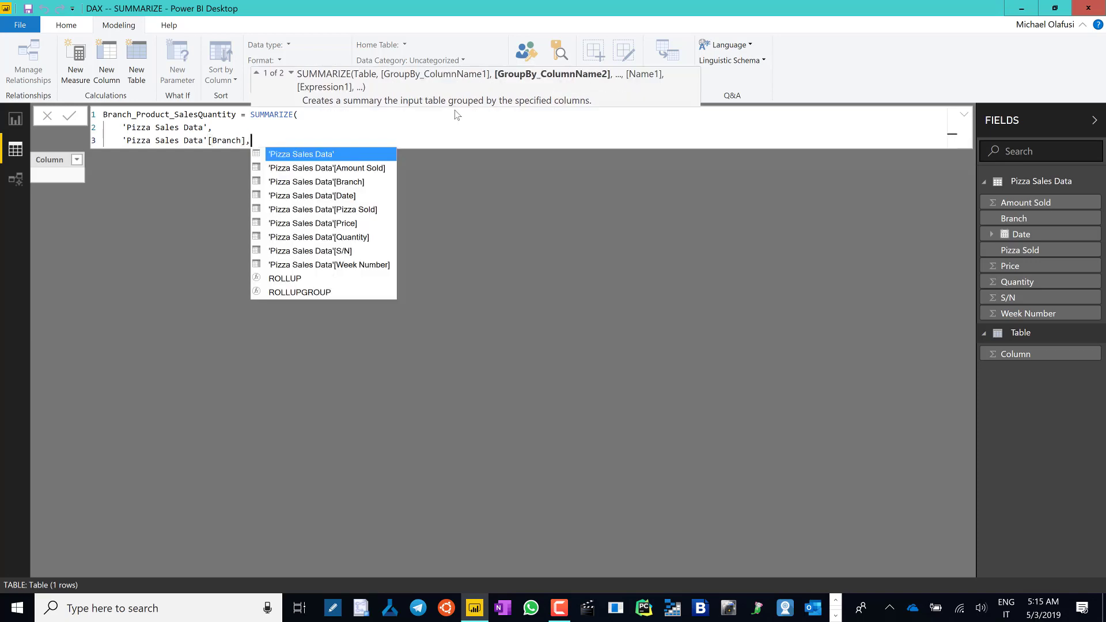
pyautogui.press('Escape')
# Step: Add 'Pizza Sales Data'[Pizza Sold] on a new line as the second group-by column
pyautogui.hotkey('shift', 'Return')
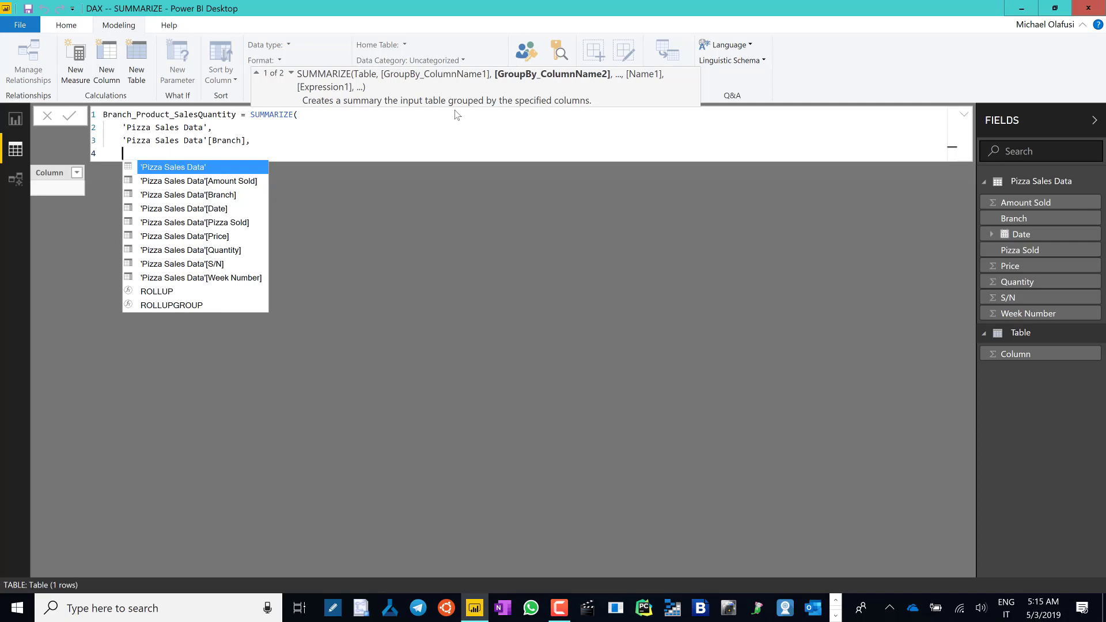
pyautogui.press('Down')
pyautogui.press('Down')
pyautogui.press('Down')
pyautogui.press('Down')
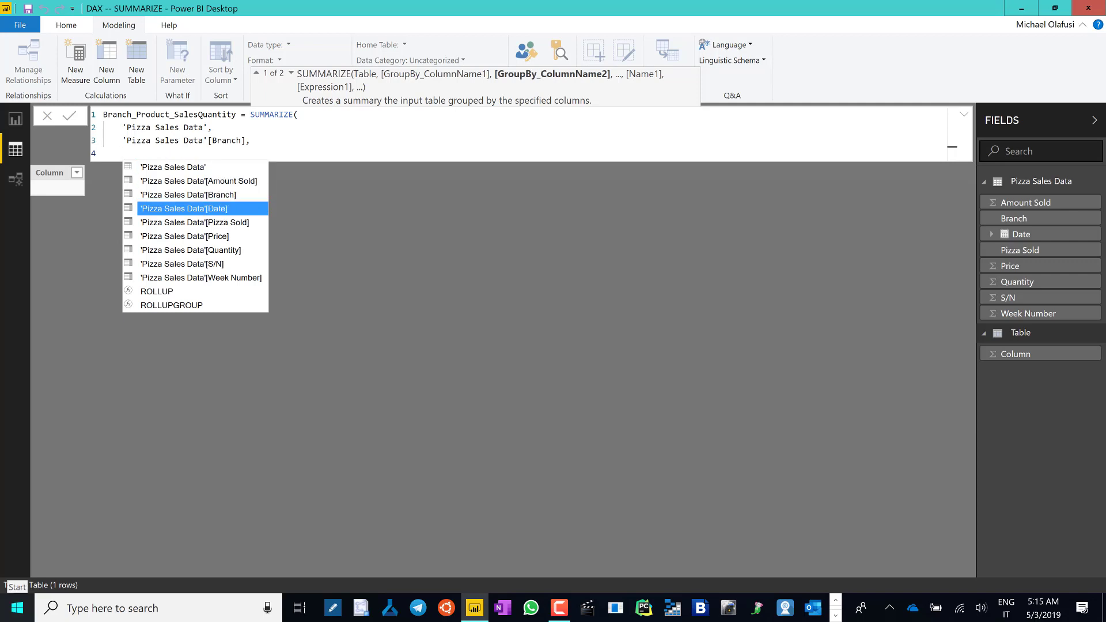
pyautogui.press('Tab')
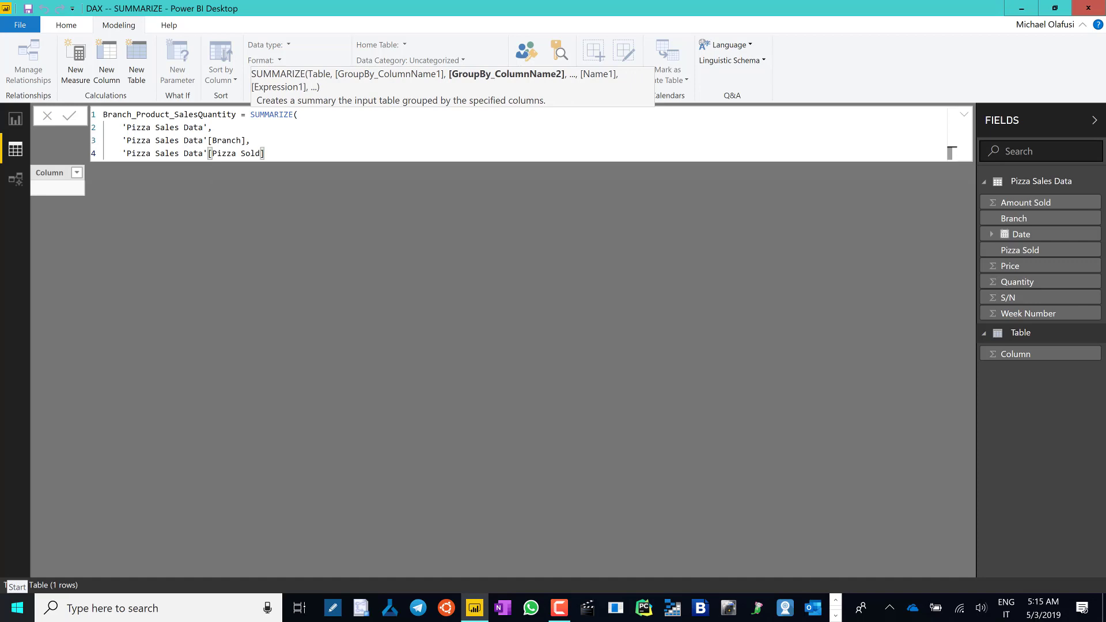
pyautogui.write(',')
# Step: Define a summary column named "Total Sales Quantity" on a new line as the sum of 'Pizza Sales Data'[Quantity]
pyautogui.hotkey('shift', 'Return')
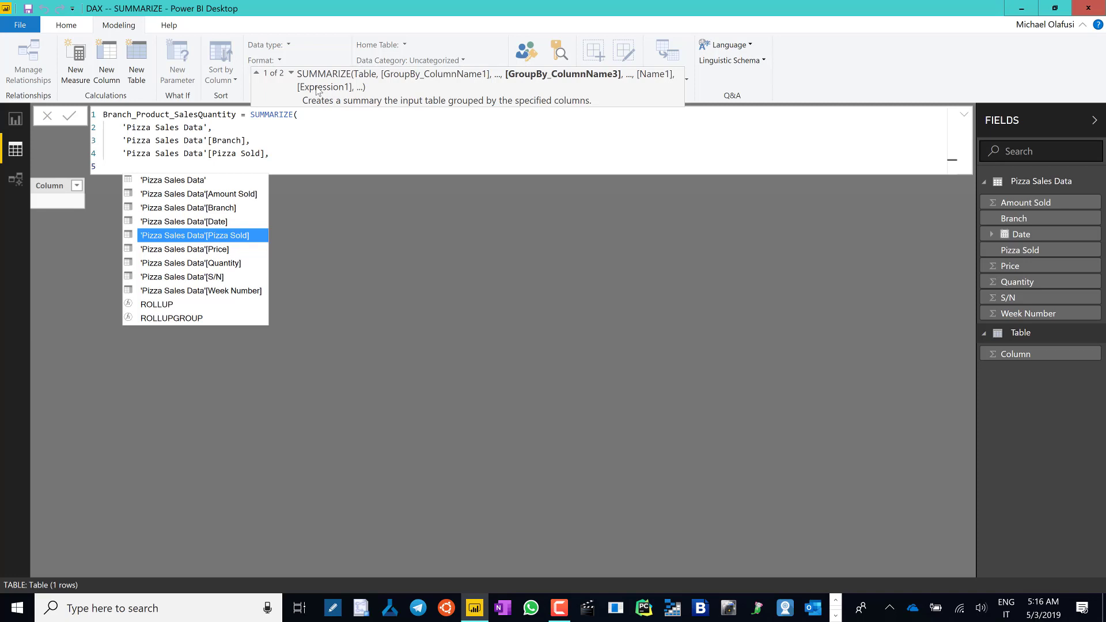
pyautogui.write('"')
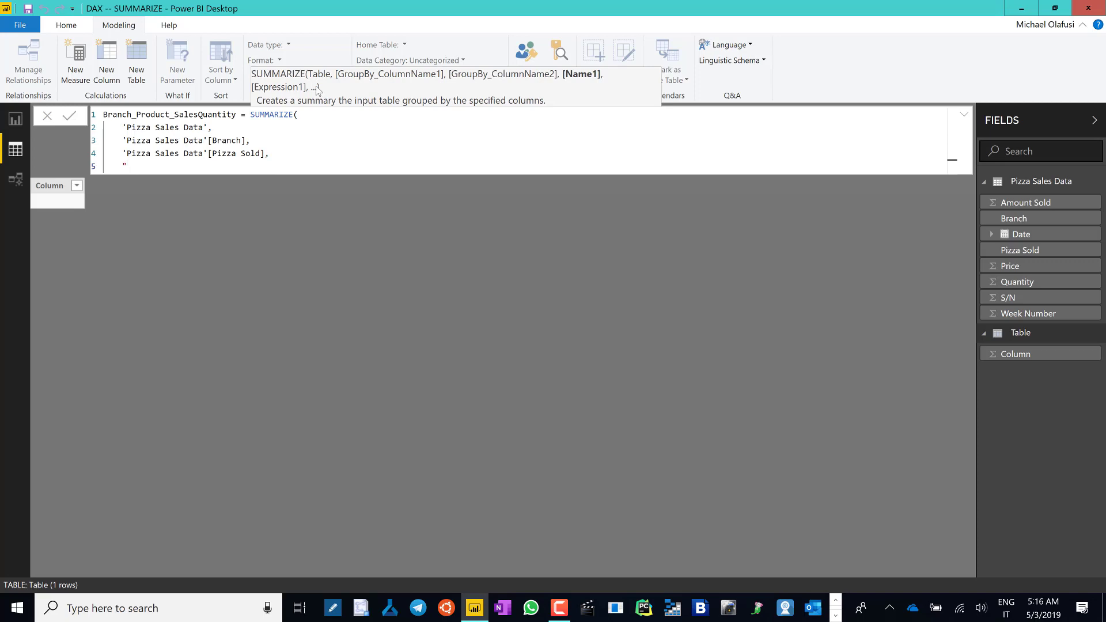
pyautogui.write('Total Sales Quantity",')
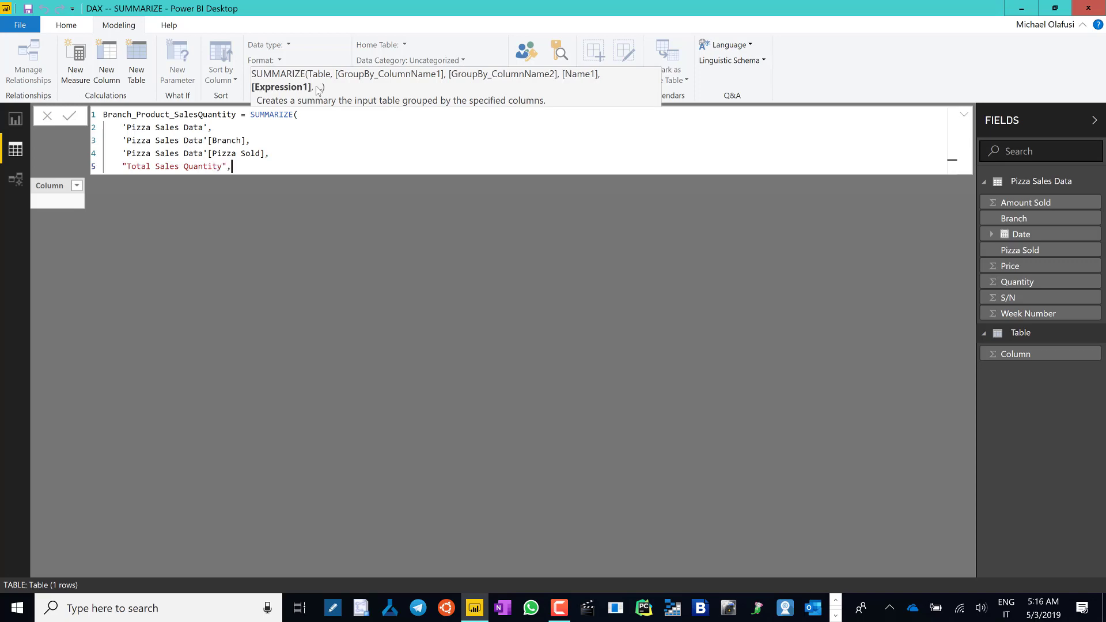
pyautogui.write('sum(')
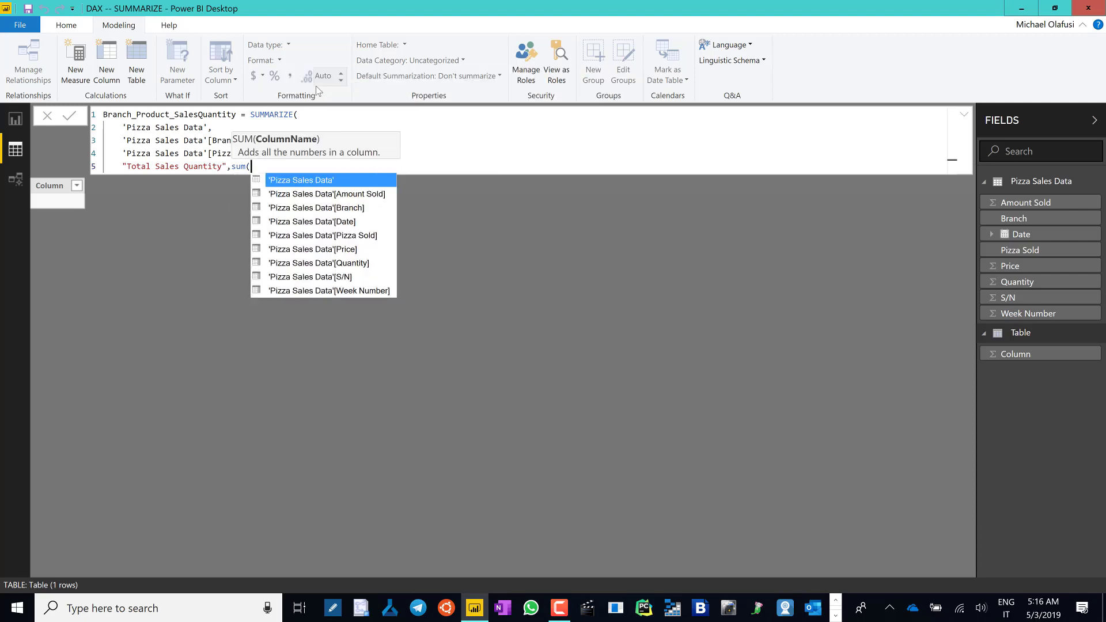
pyautogui.write('qua')
pyautogui.press('Tab')
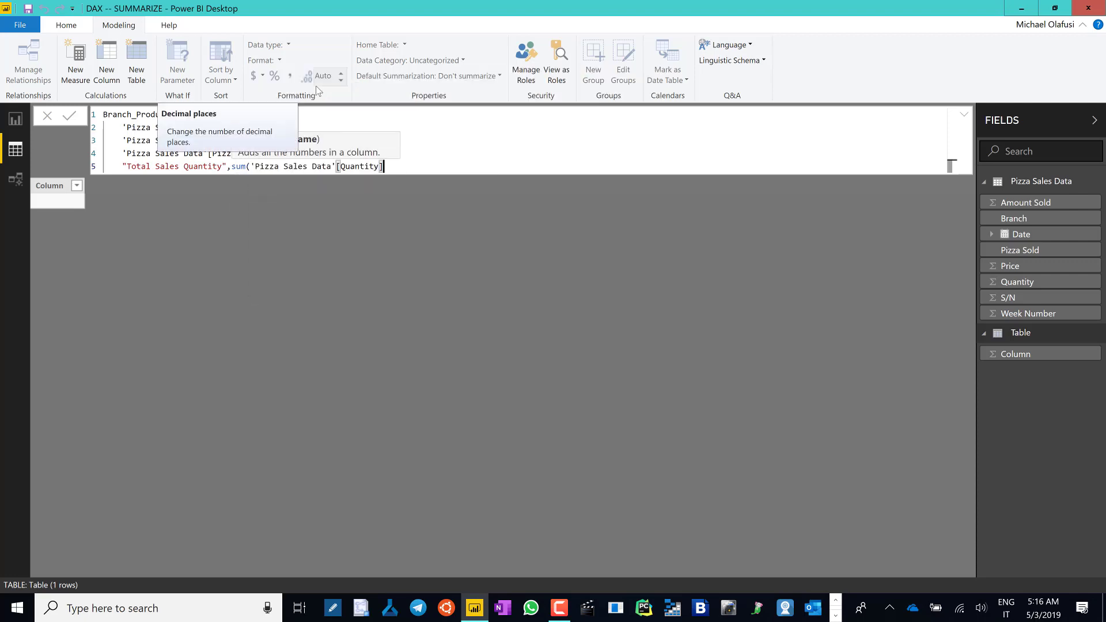
pyautogui.write(')')
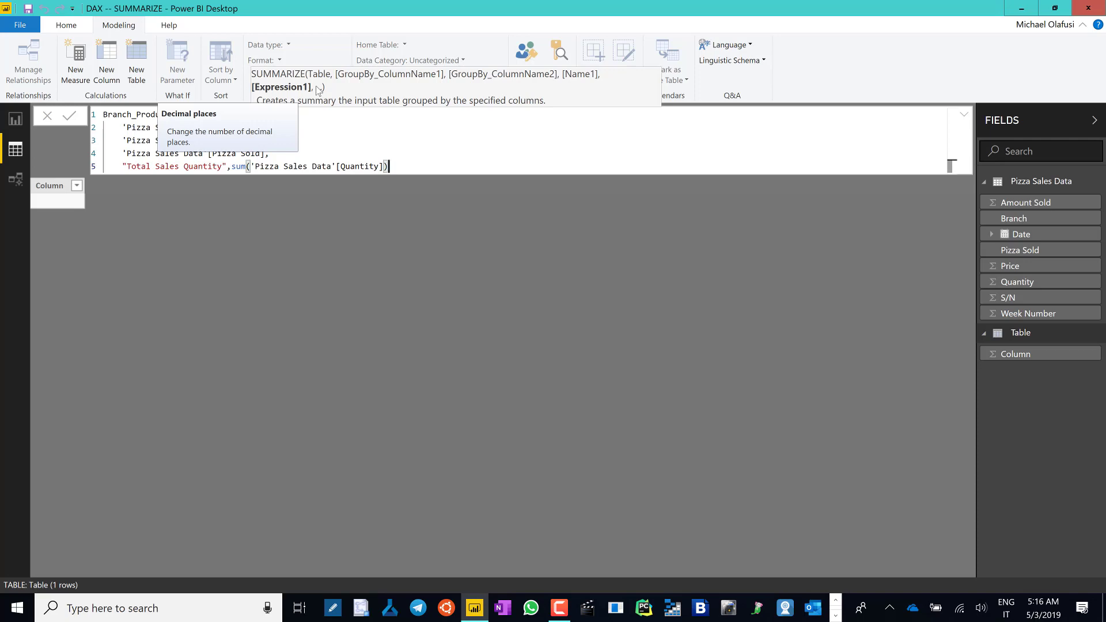
# Step: Close the SUMMARIZE function on a separate line and commit the formula to generate the table
pyautogui.hotkey('shift', 'Return')
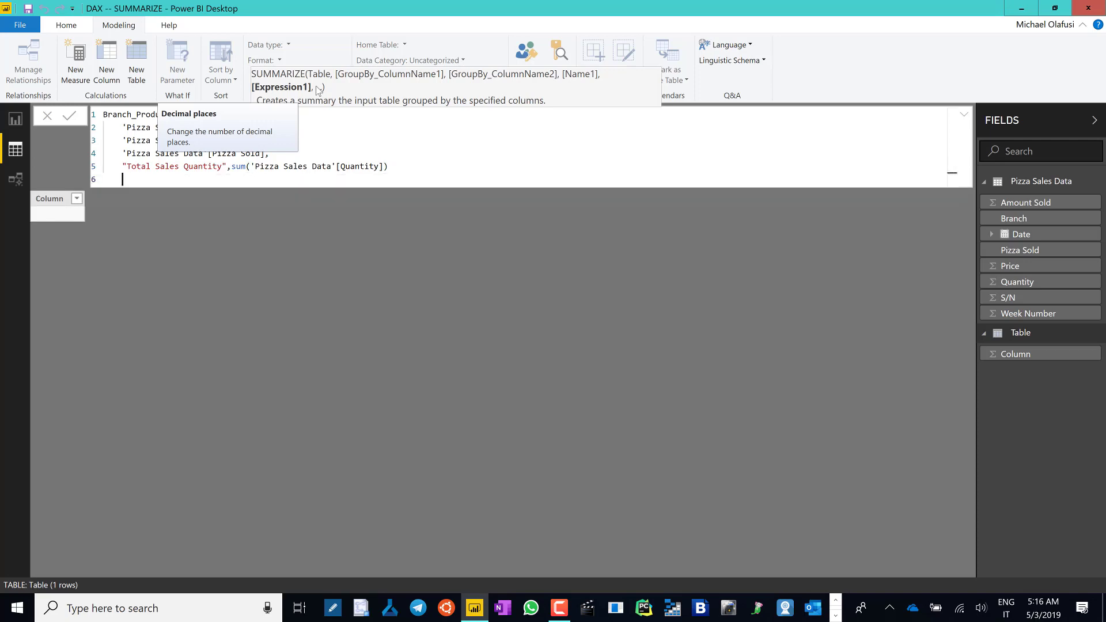
pyautogui.write(')')
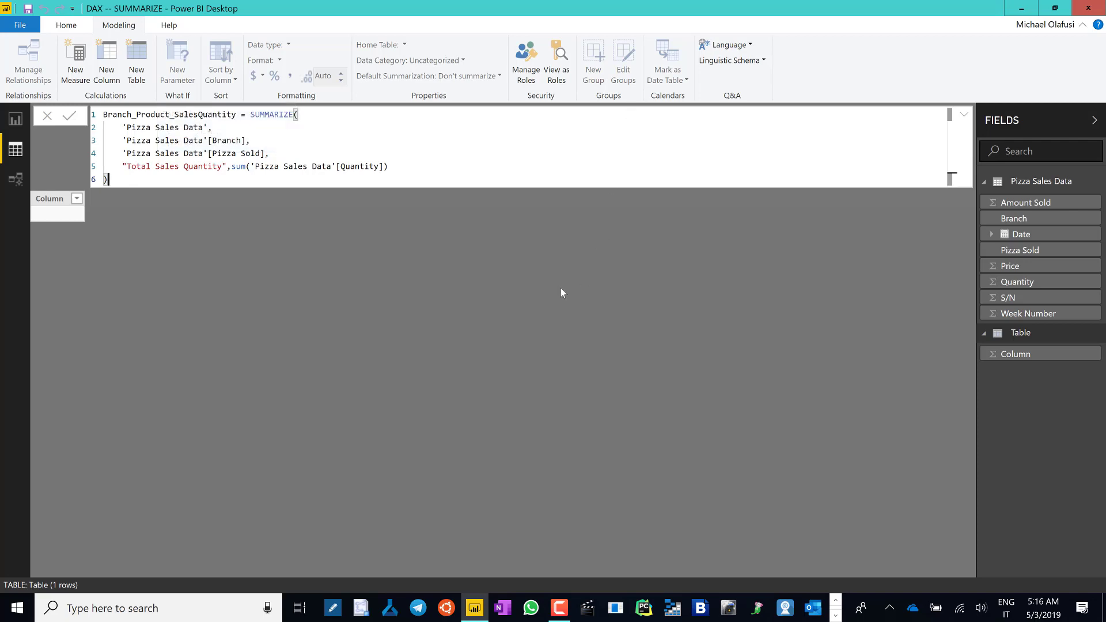
pyautogui.press('Return')
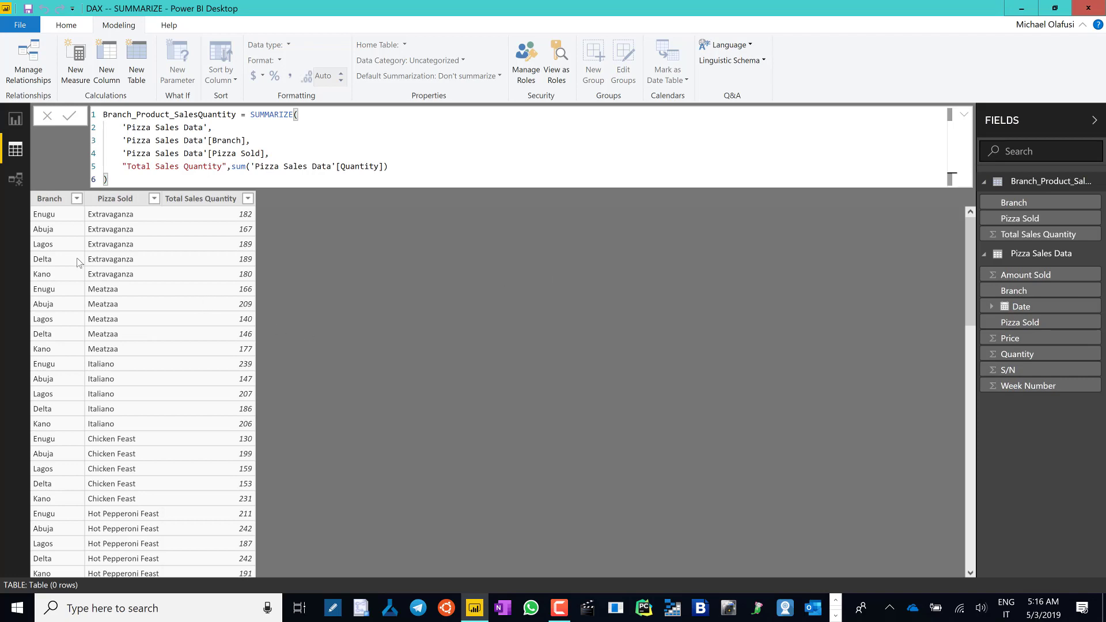
# Step: Sort the summary table by Branch in ascending order and look through its rows
pyautogui.click(76, 198)
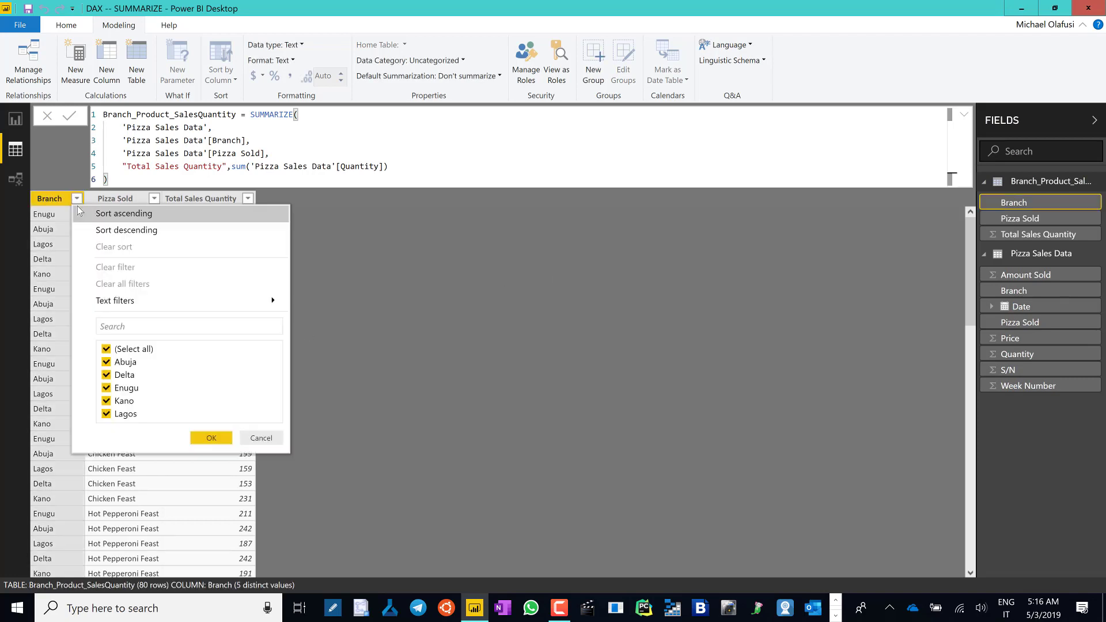
pyautogui.click(106, 218)
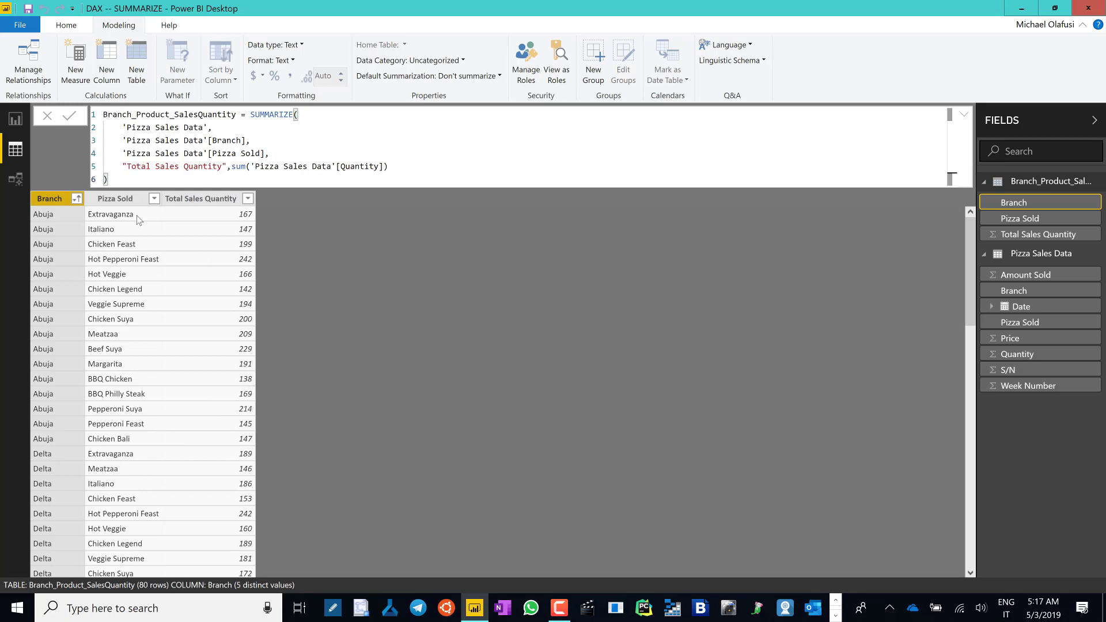
pyautogui.scroll(-15, 154, 360)
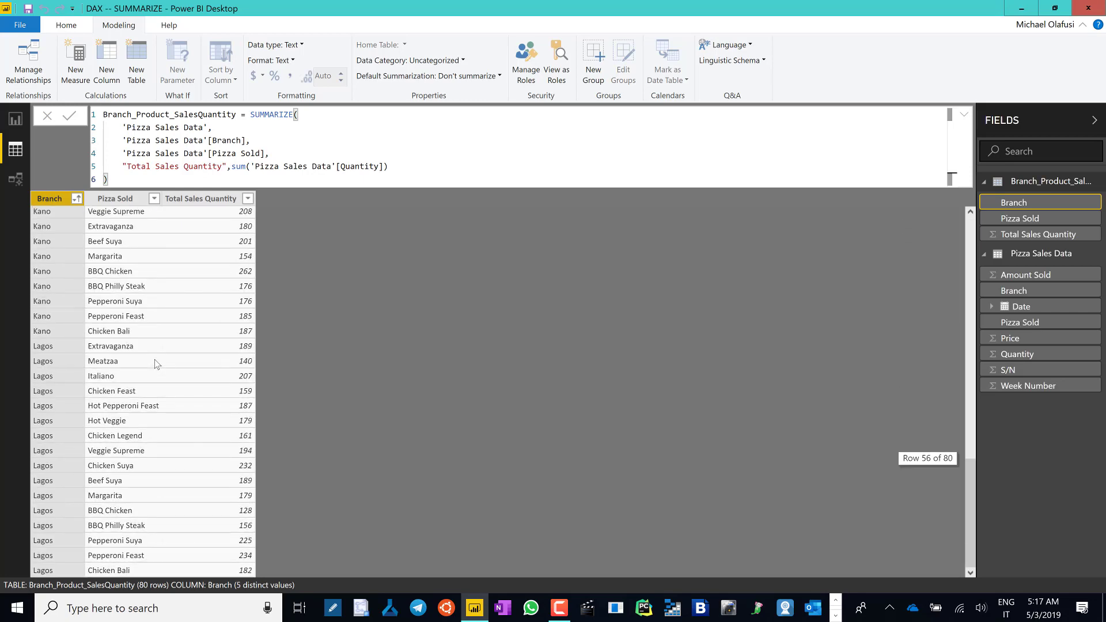
pyautogui.scroll(15, 200, 293)
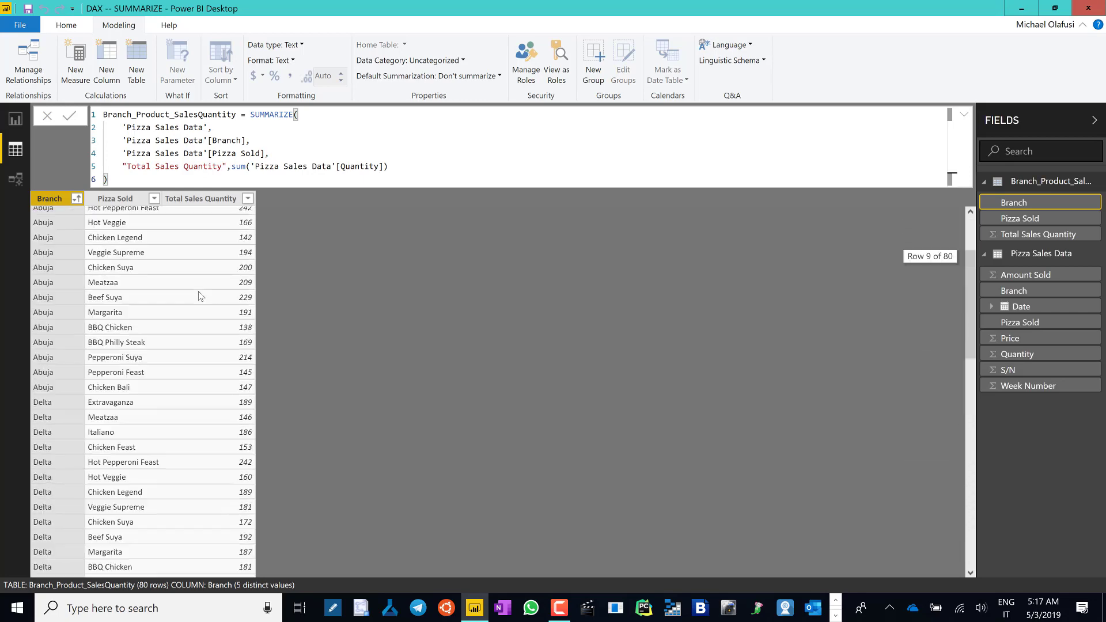
pyautogui.scroll(-15, 199, 289)
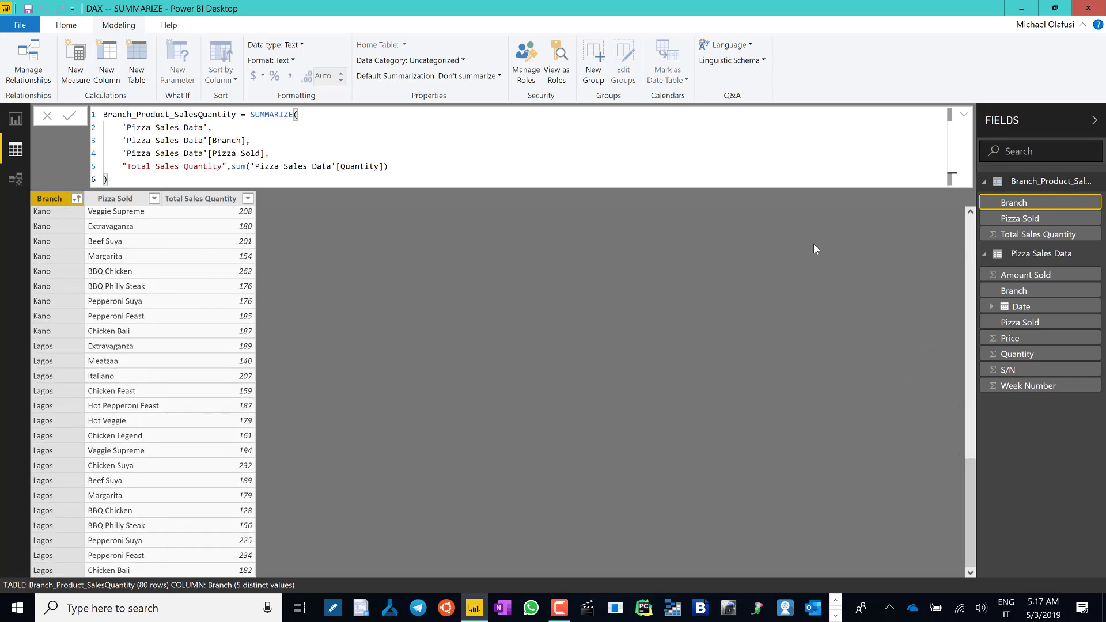
# Step: Review the Pizza Sales Data rows down to the last record and compare them with the Branch_Product_SalesQuantity table
pyautogui.click(1014, 290)
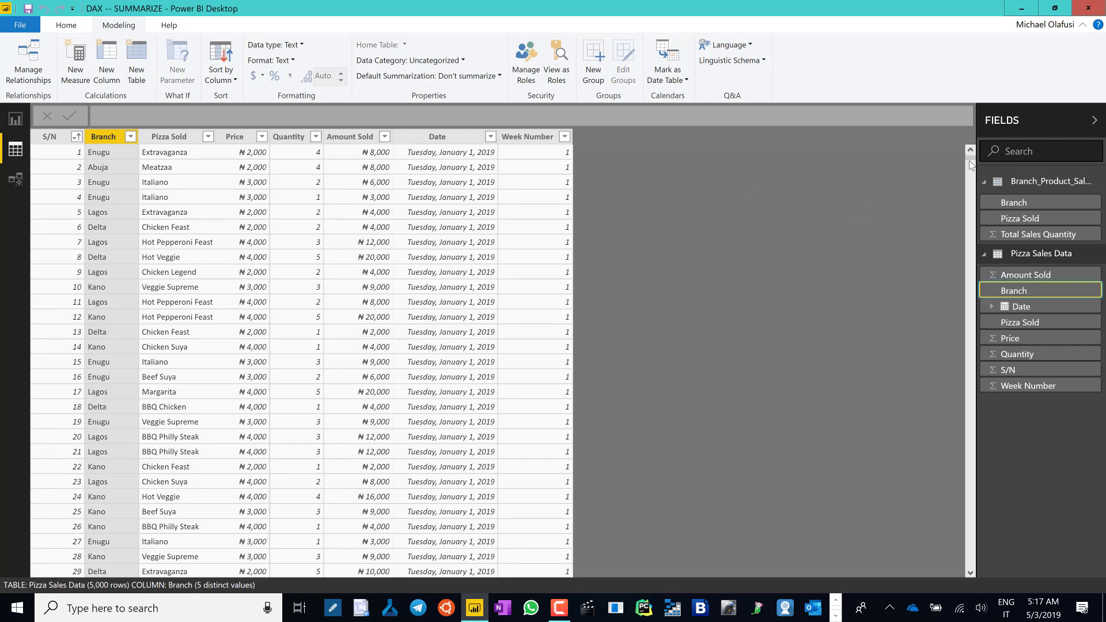
pyautogui.scroll(-2, 975, 210)
pyautogui.moveTo(975, 210); pyautogui.dragTo(915, 615)
pyautogui.moveTo(974, 163); pyautogui.dragTo(946, 455)
pyautogui.moveTo(948, 562); pyautogui.dragTo(954, 578)
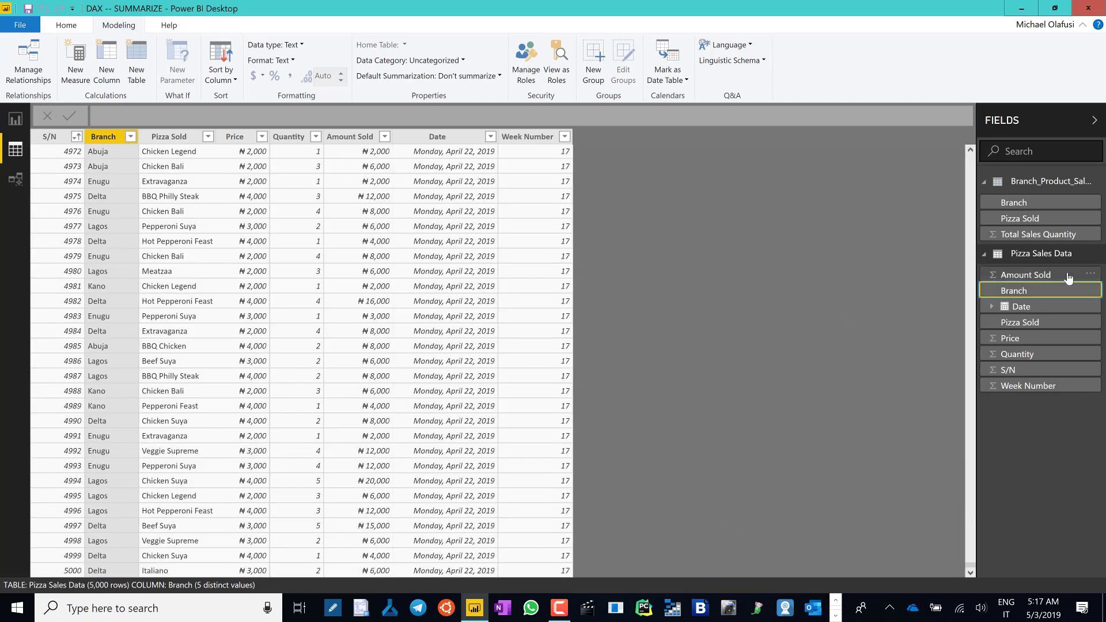
pyautogui.click(1031, 181)
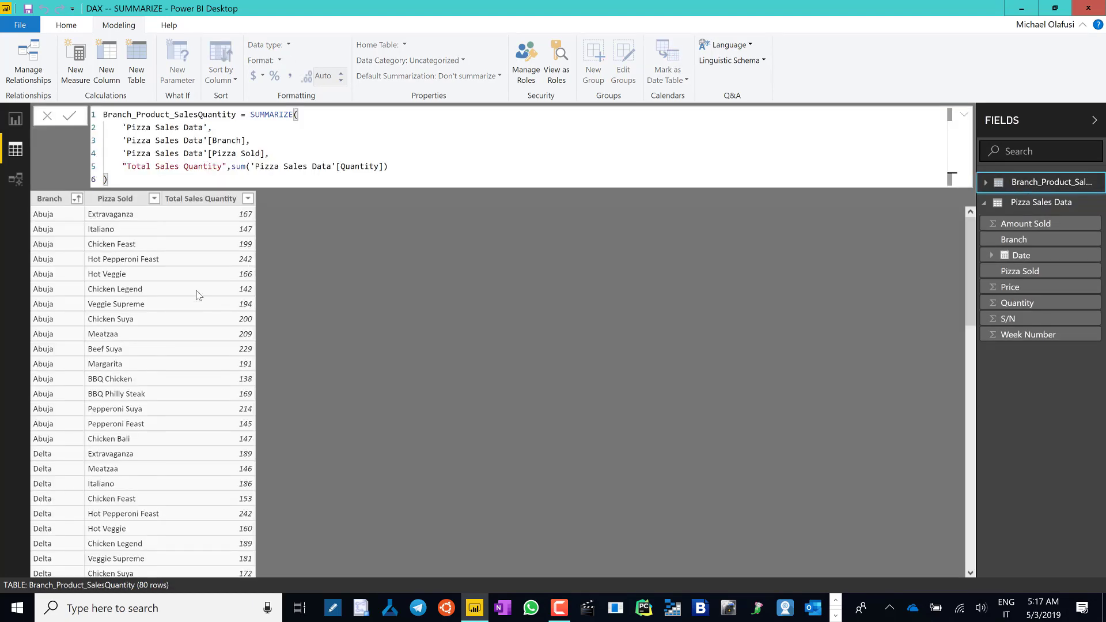
pyautogui.scroll(-10, 199, 343)
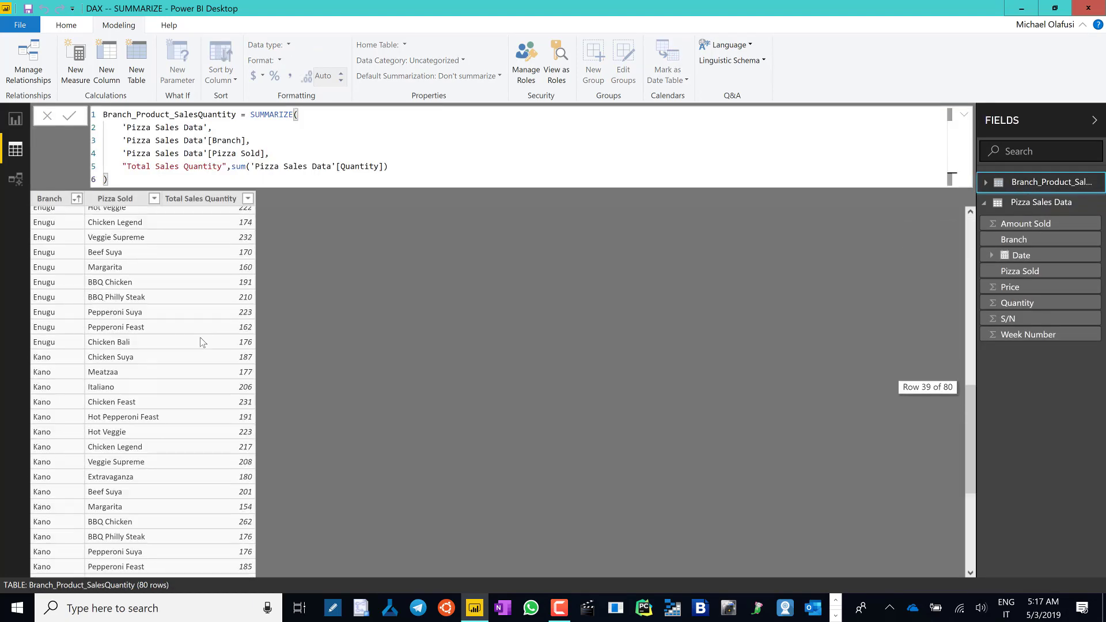